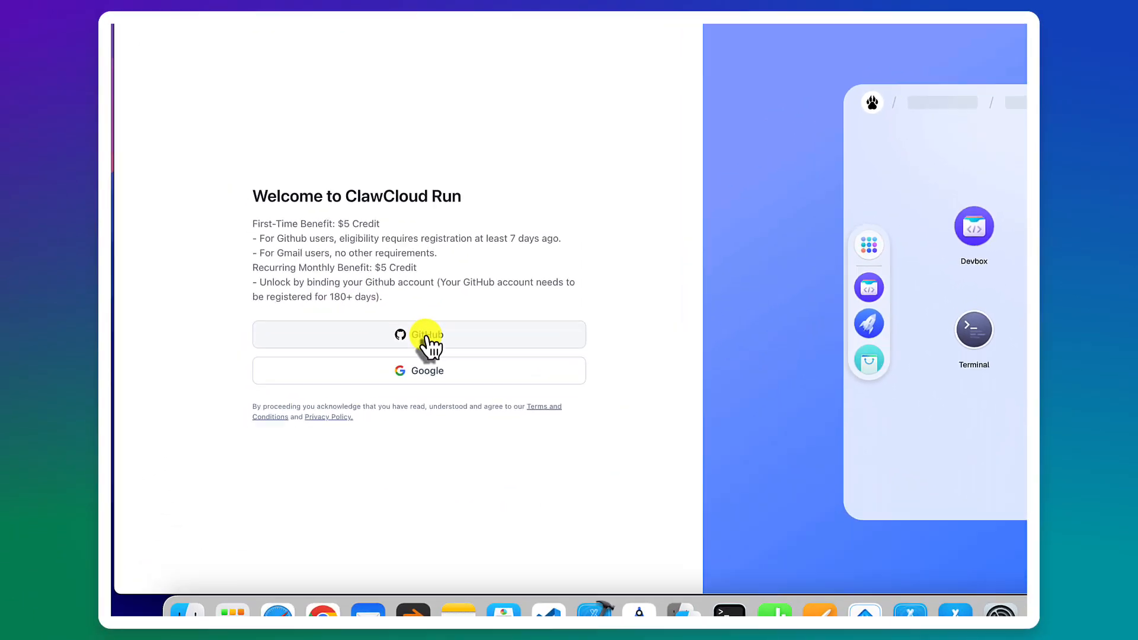
- Sign in to ClawCloud Run with GitHub and authorize ClawCloud to access the account
{"action": "left_click", "coordinate": [425, 339]}
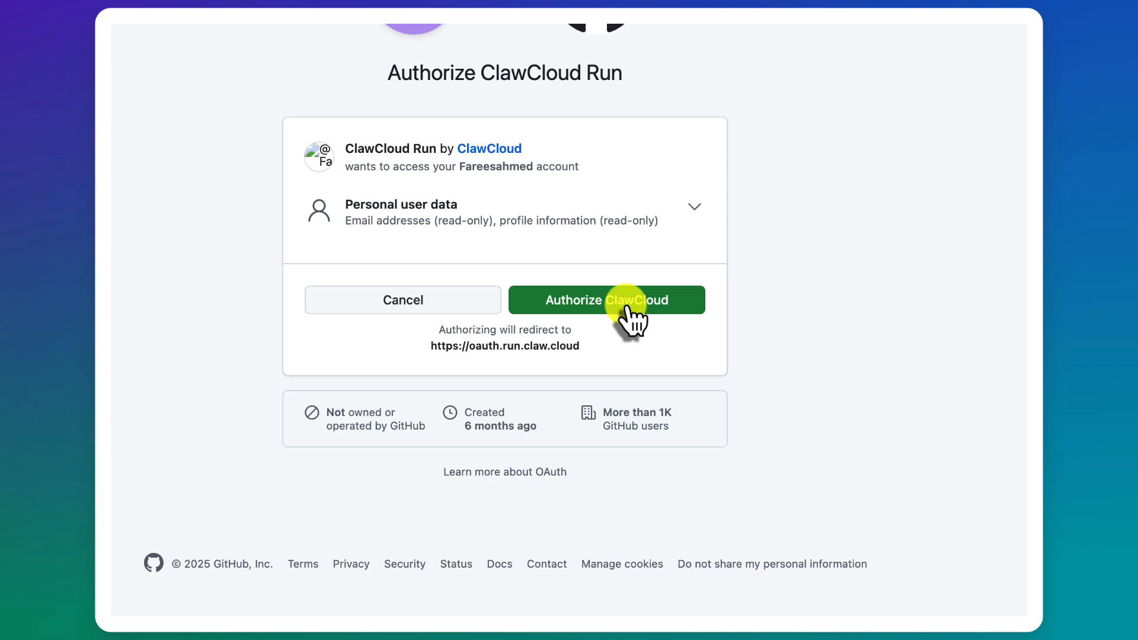
{"action": "left_click", "coordinate": [627, 307]}
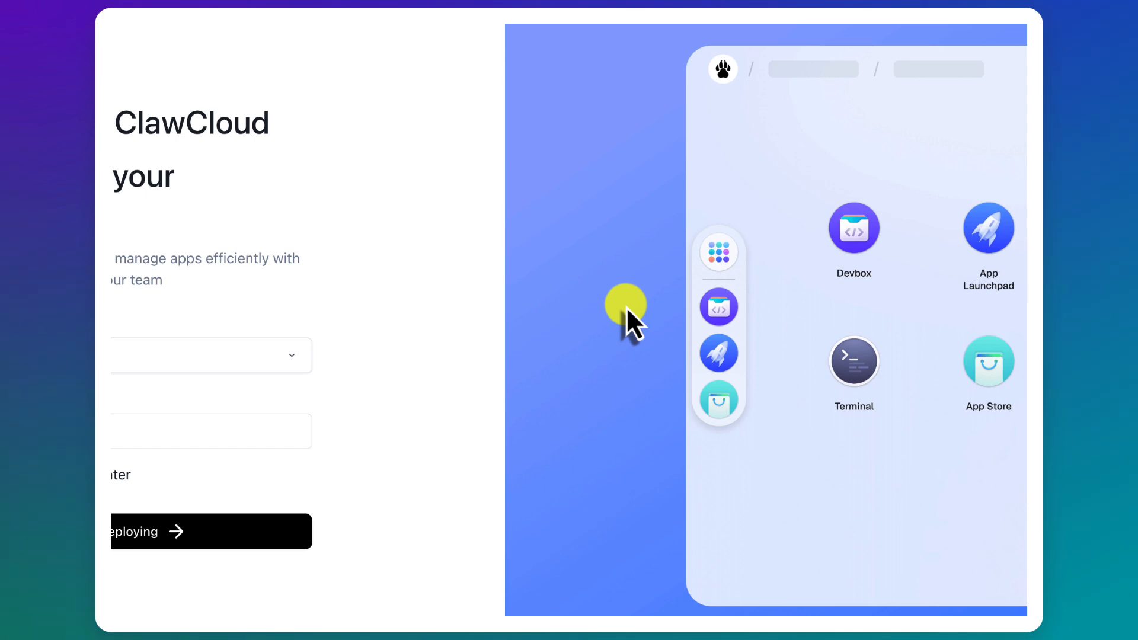
- Create a workspace named n8n in the US West region and start deploying
{"action": "left_click", "coordinate": [296, 361]}
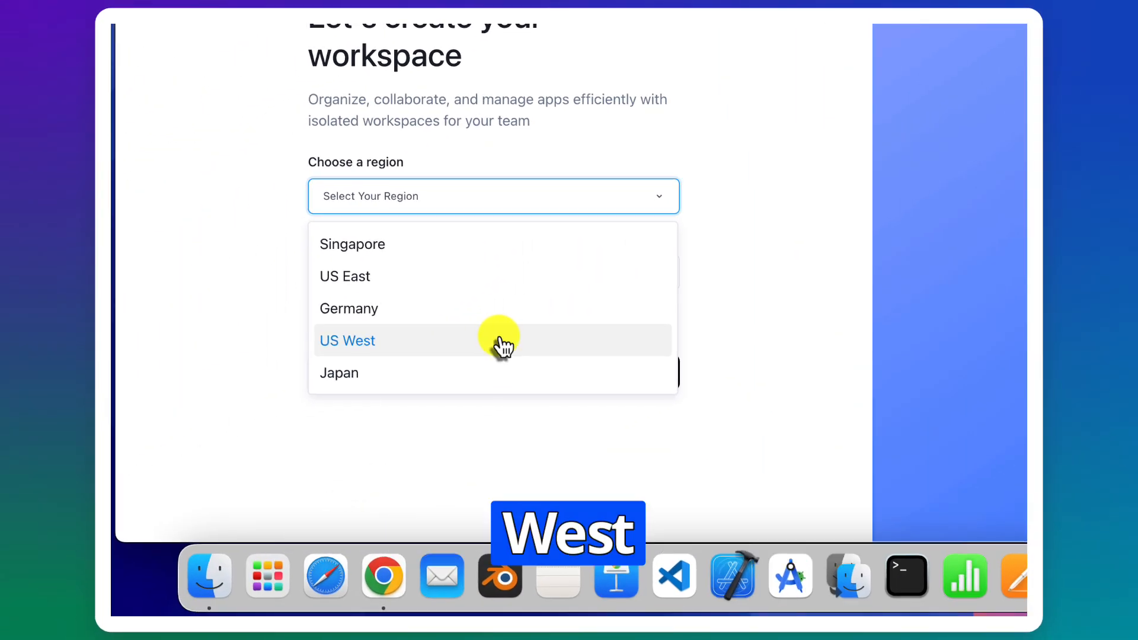
{"action": "left_click", "coordinate": [133, 501]}
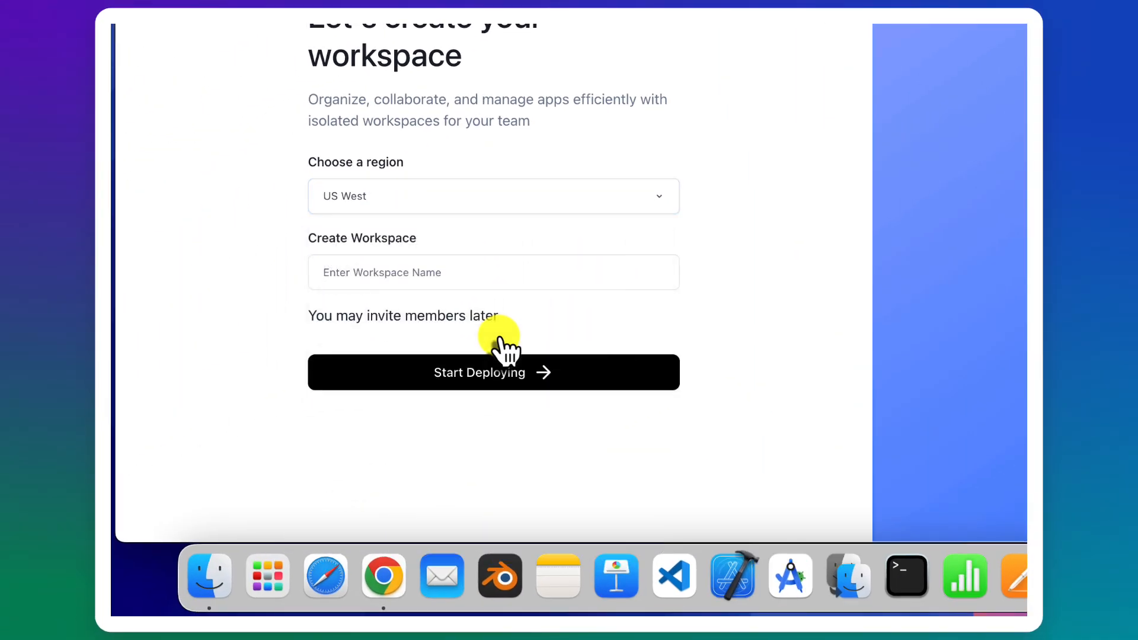
{"action": "left_click", "coordinate": [519, 273]}
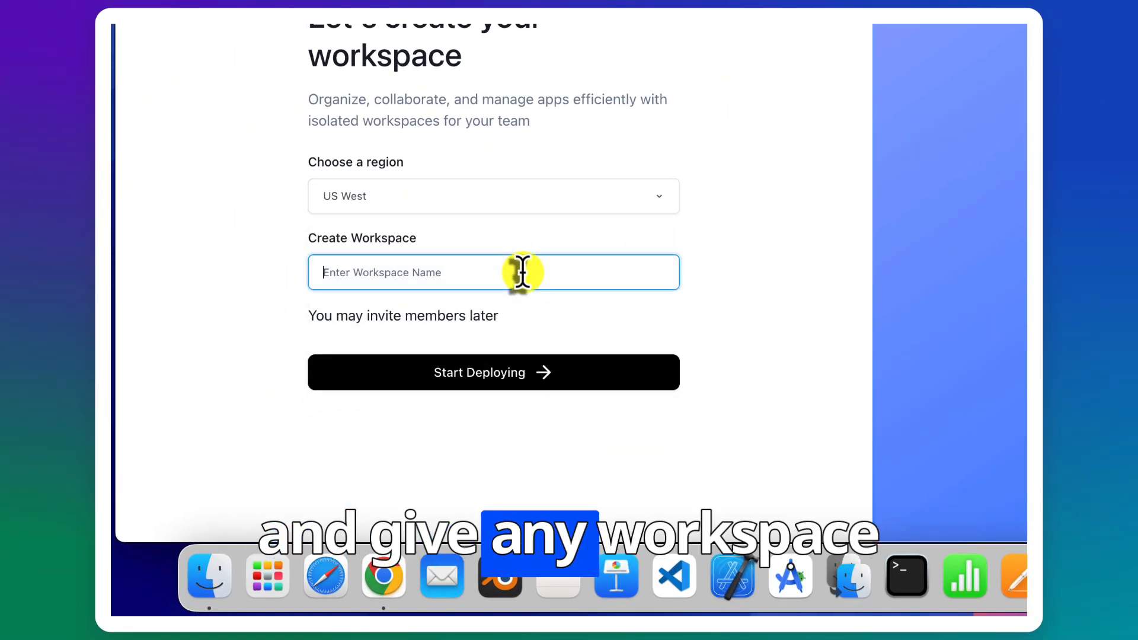
{"action": "type", "text": "n8n"}
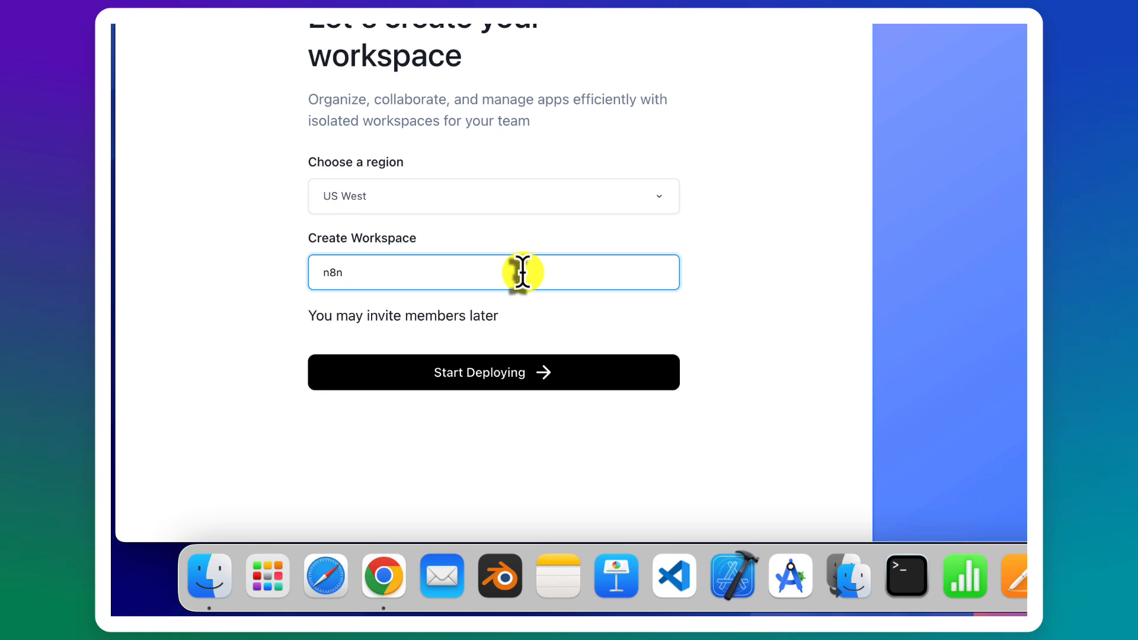
{"action": "left_click", "coordinate": [507, 381]}
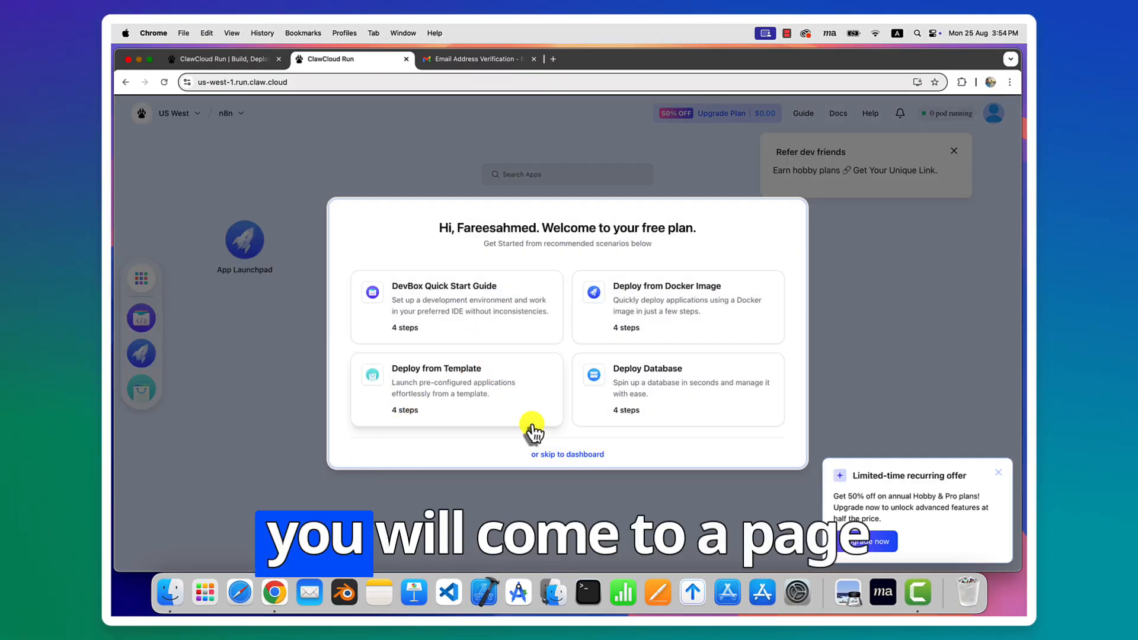
- Skip the welcome guide to the dashboard and open the N8N template in the App Store, dismissing the promotional offer
{"action": "left_click", "coordinate": [567, 455]}
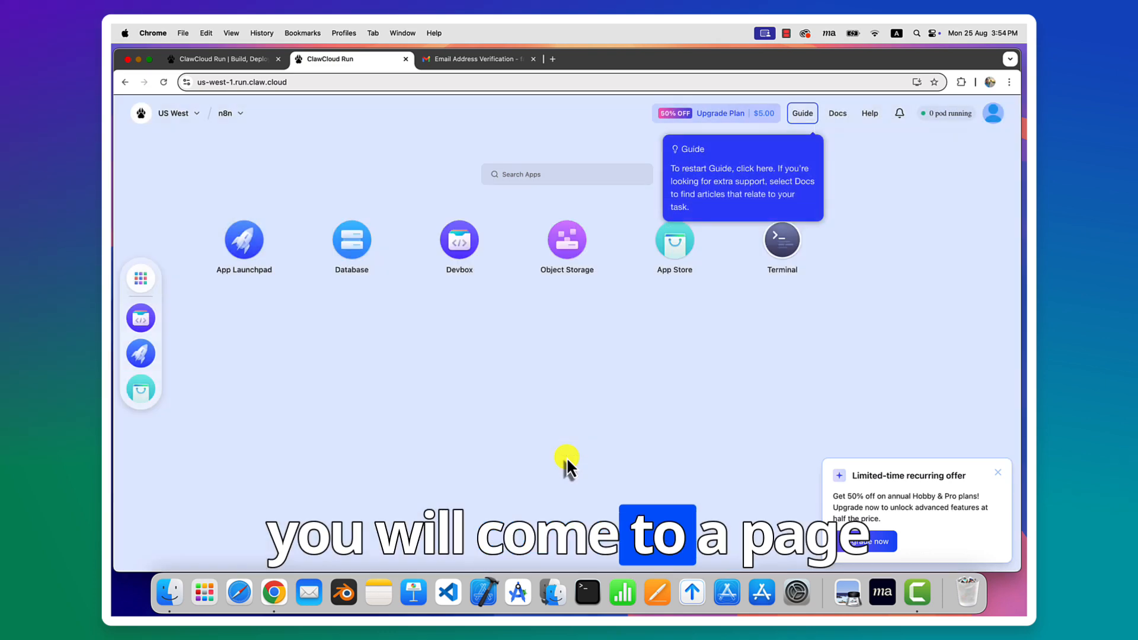
{"action": "left_click", "coordinate": [679, 244]}
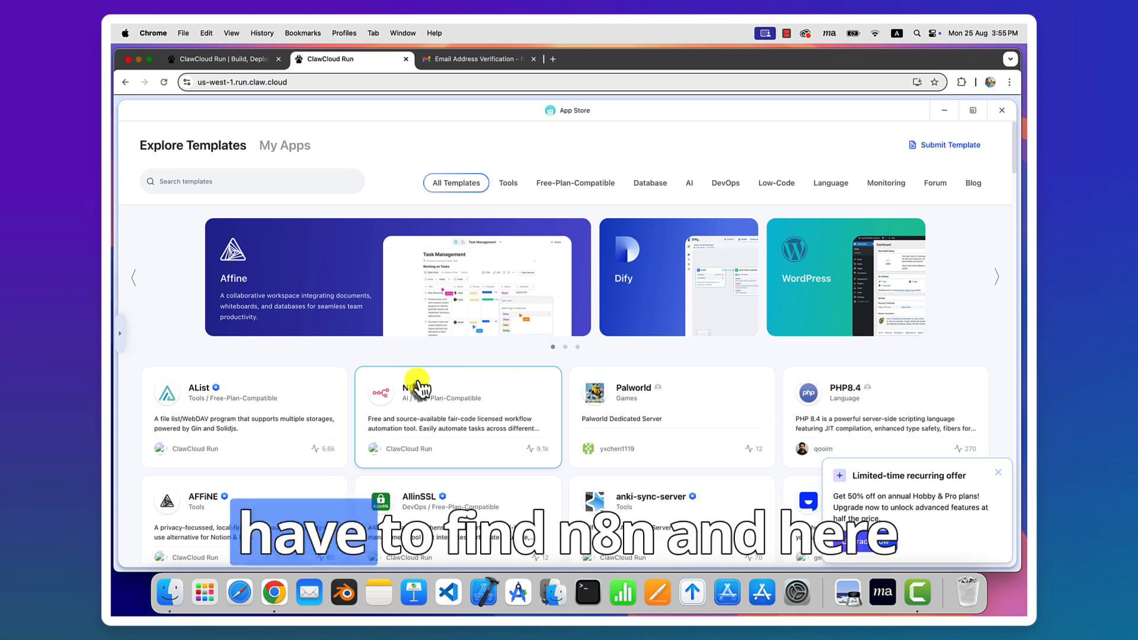
{"action": "left_click", "coordinate": [1003, 475]}
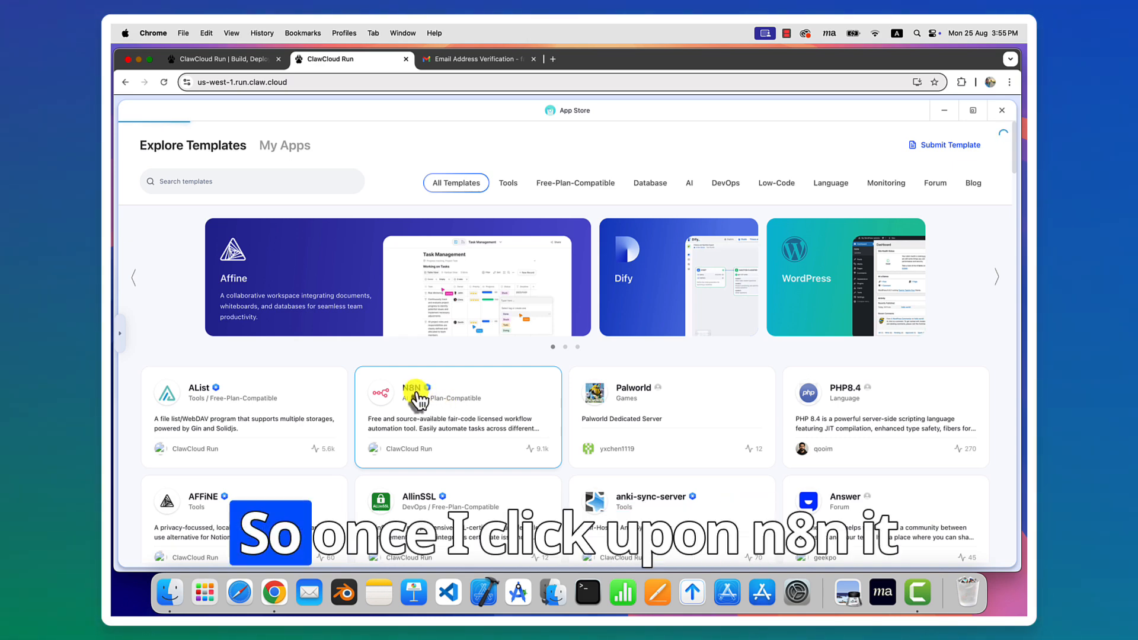
{"action": "left_click", "coordinate": [416, 392]}
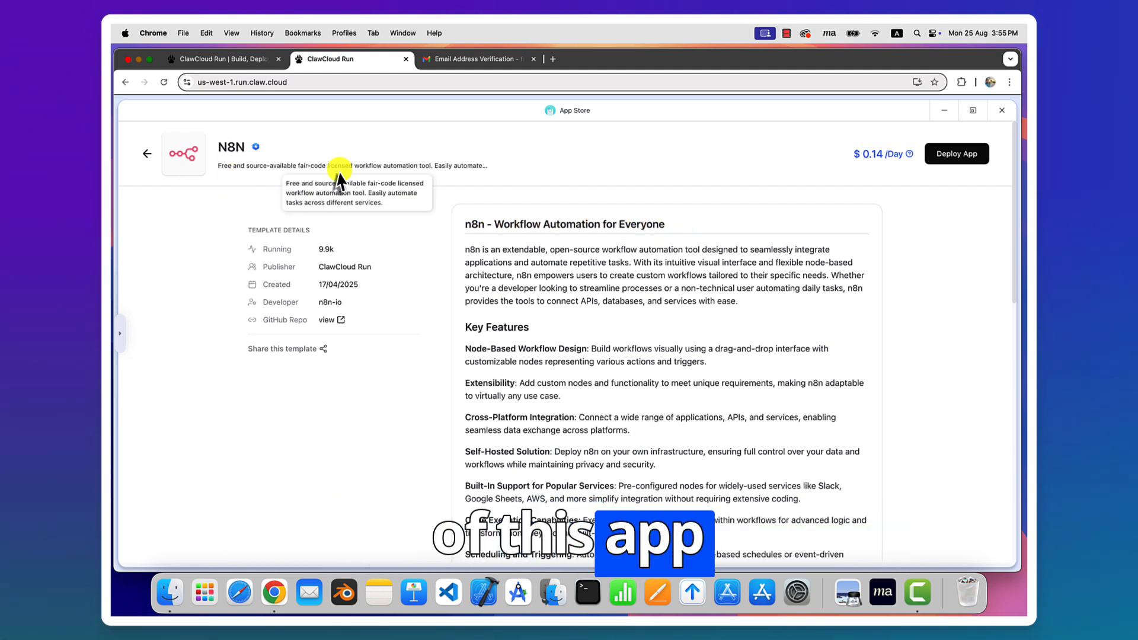
- Deploy the N8N template as an app and confirm the deployment
{"action": "mouse_move", "coordinate": [878, 160]}
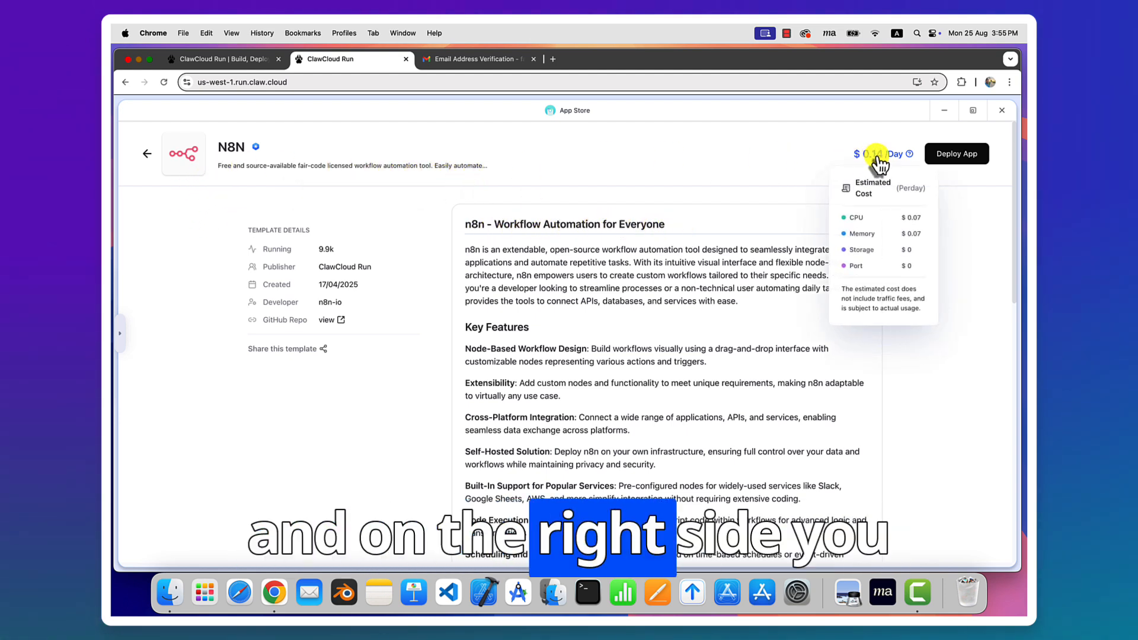
{"action": "left_click", "coordinate": [956, 155]}
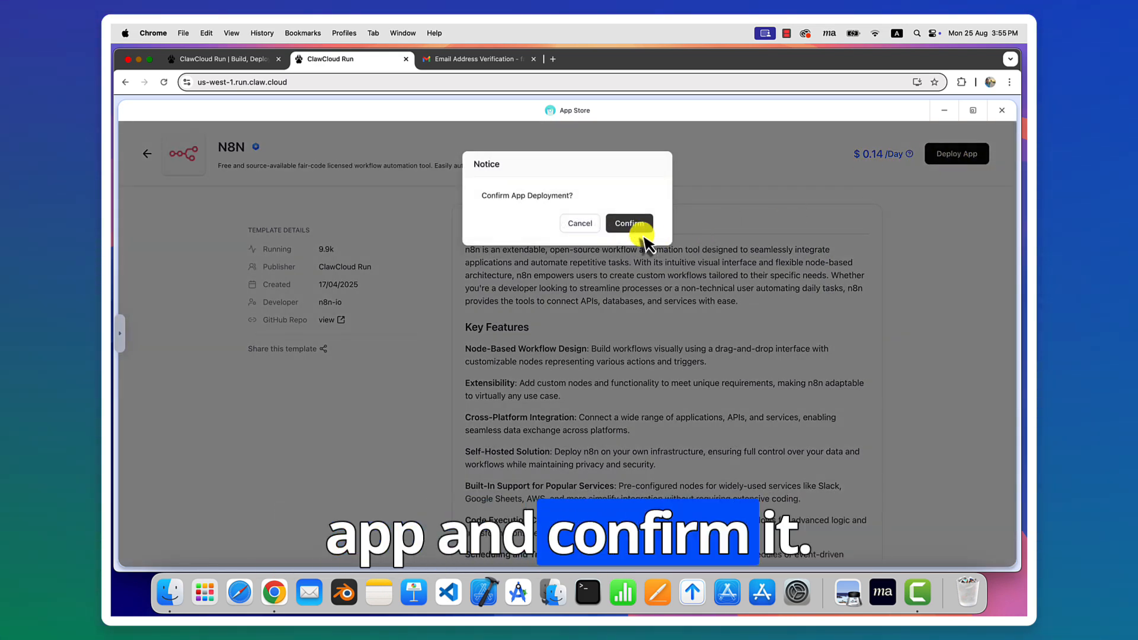
{"action": "left_click", "coordinate": [632, 224]}
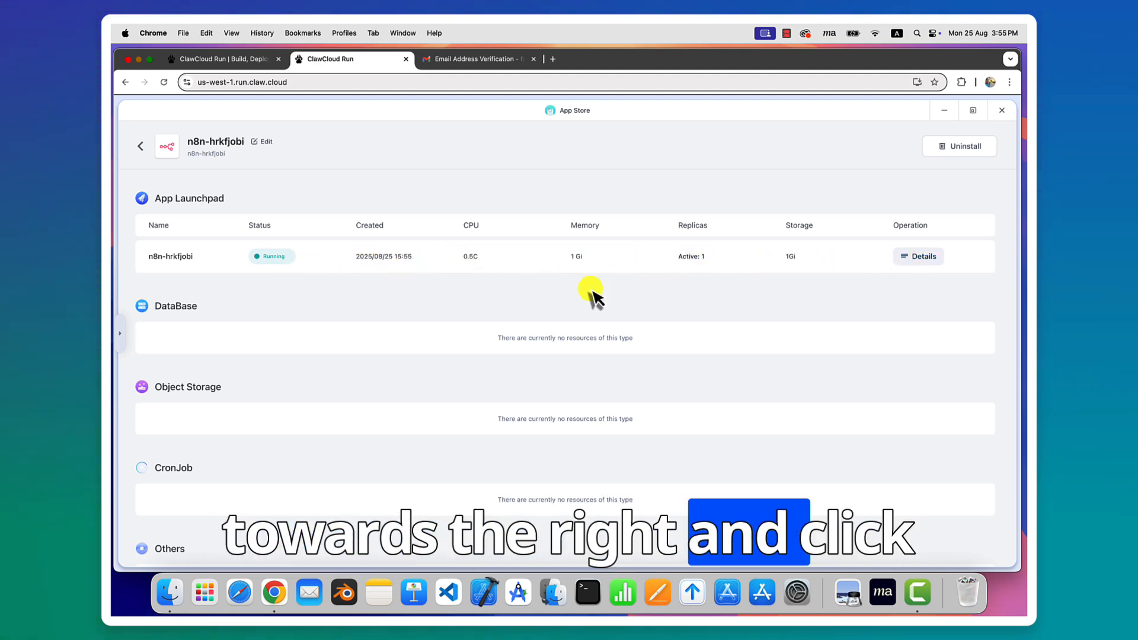
- Open the details of the deployed n8n app from its App Launchpad resource entry
{"action": "scroll", "coordinate": [457, 430], "scroll_direction": "down", "scroll_amount": 3}
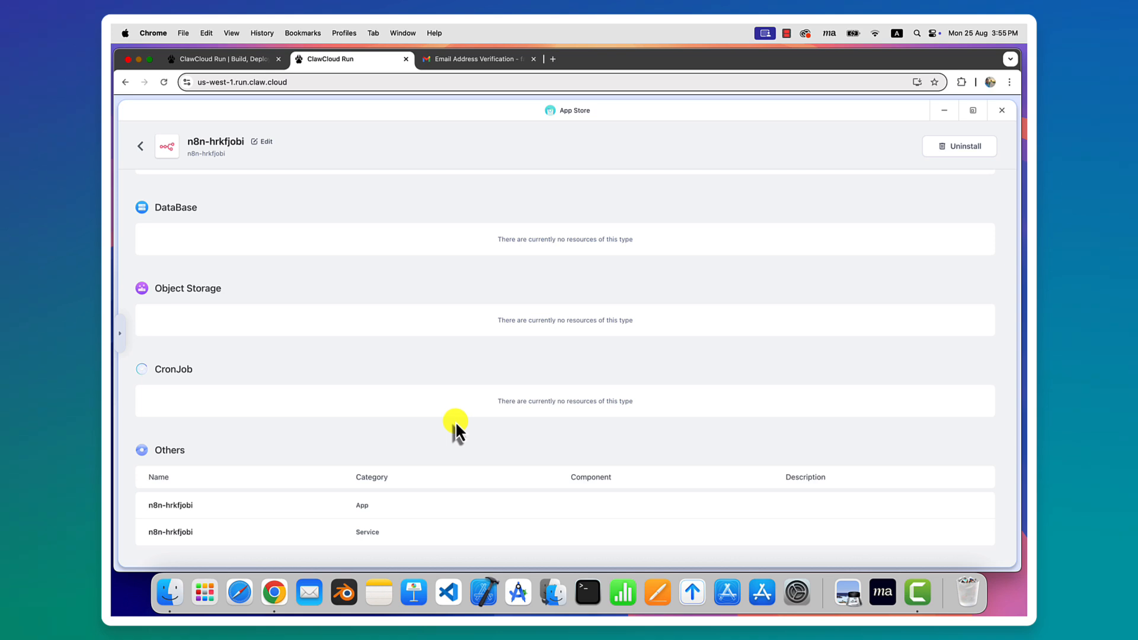
{"action": "scroll", "coordinate": [455, 421], "scroll_direction": "up", "scroll_amount": 3}
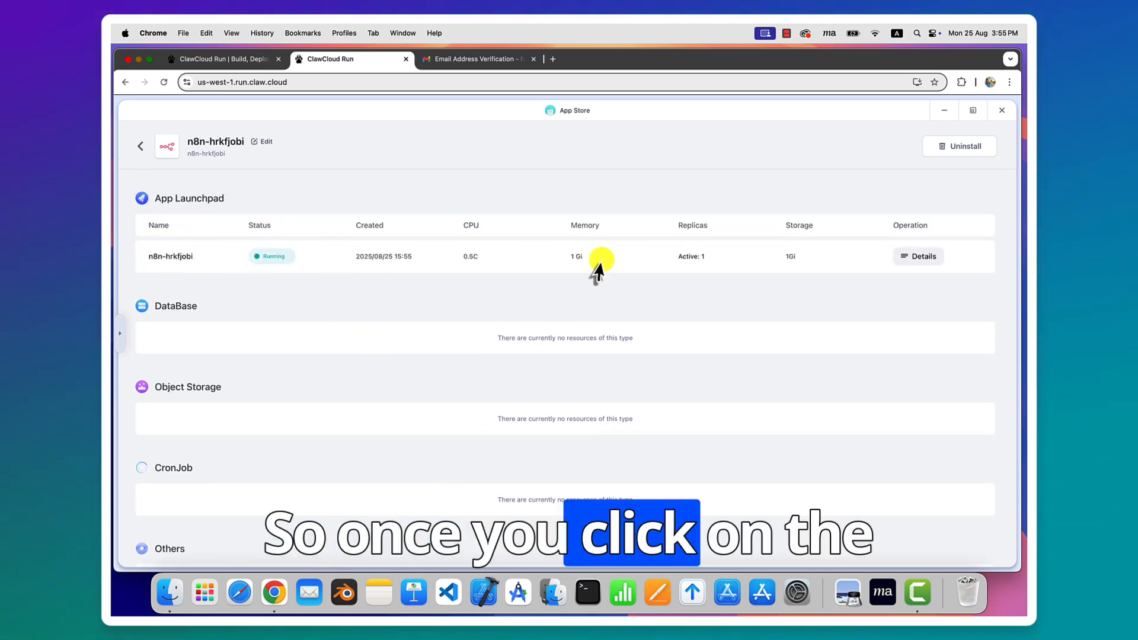
{"action": "left_click", "coordinate": [921, 261]}
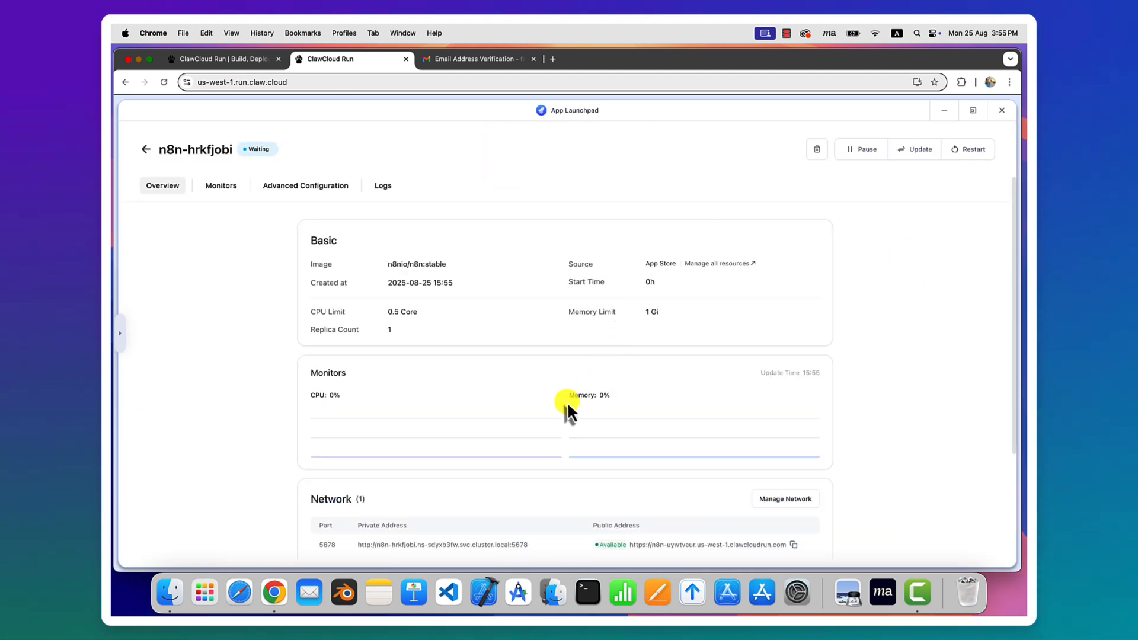
- Open the deployed n8n app's public address from its network information
{"action": "scroll", "coordinate": [566, 403], "scroll_direction": "down", "scroll_amount": 2}
{"action": "scroll", "coordinate": [566, 401], "scroll_direction": "down", "scroll_amount": 2}
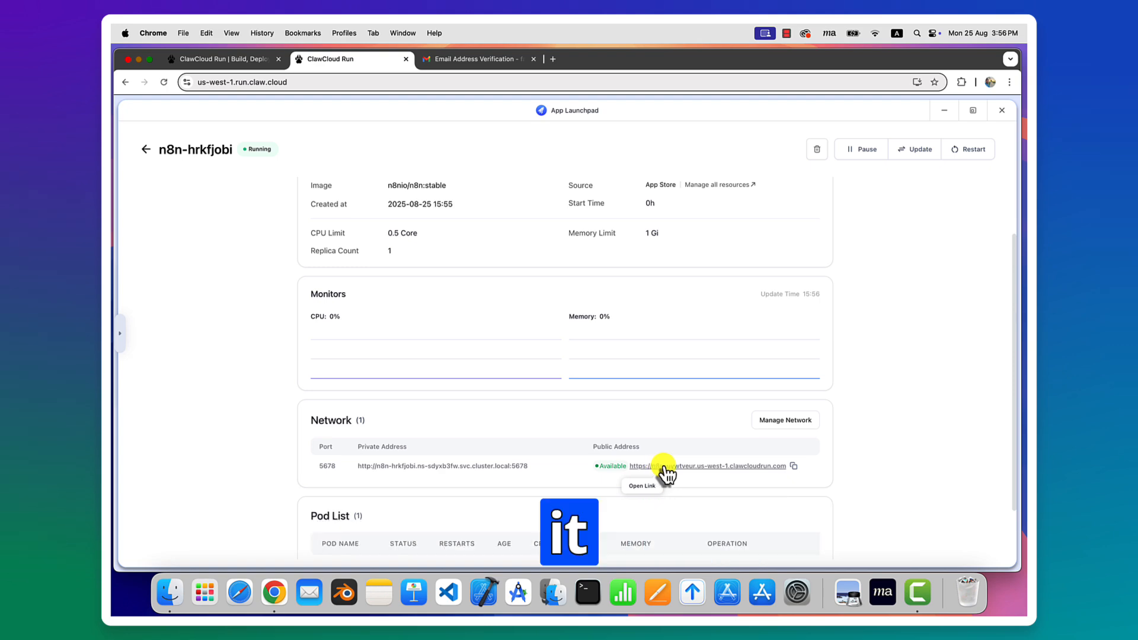
{"action": "scroll", "coordinate": [664, 471], "scroll_direction": "down", "scroll_amount": 3}
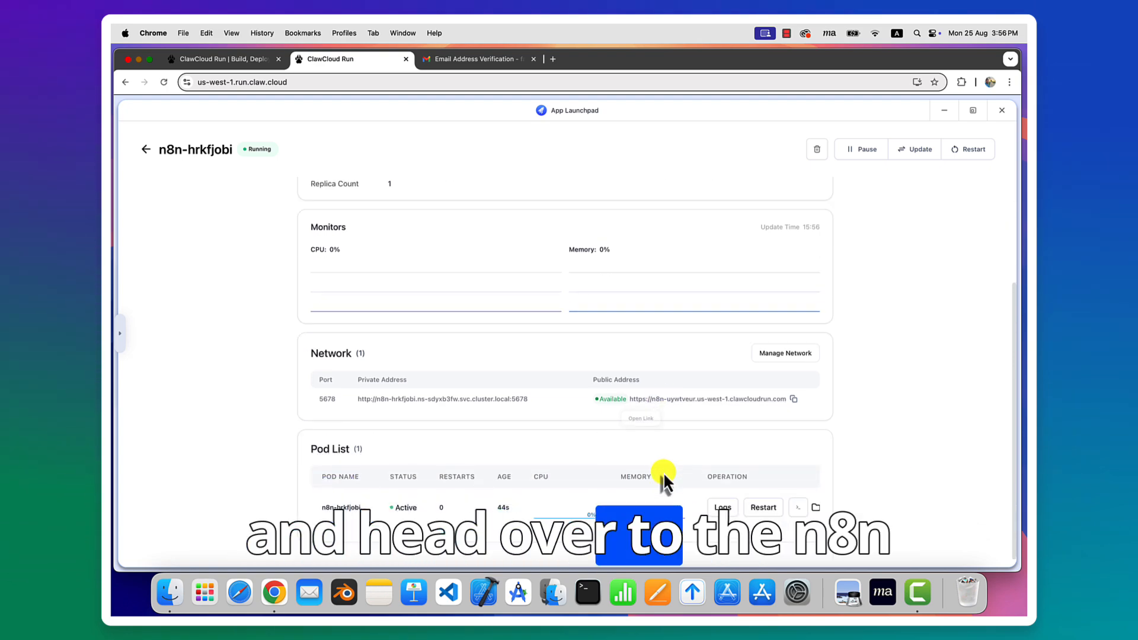
{"action": "scroll", "coordinate": [667, 492], "scroll_direction": "up", "scroll_amount": 1}
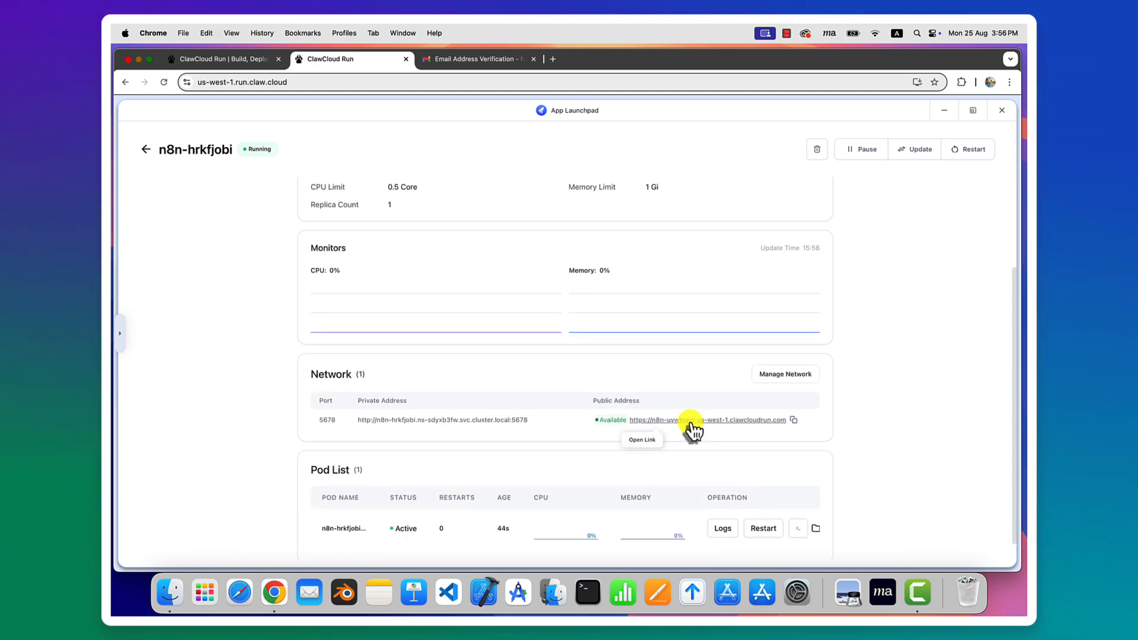
{"action": "left_click", "coordinate": [691, 422]}
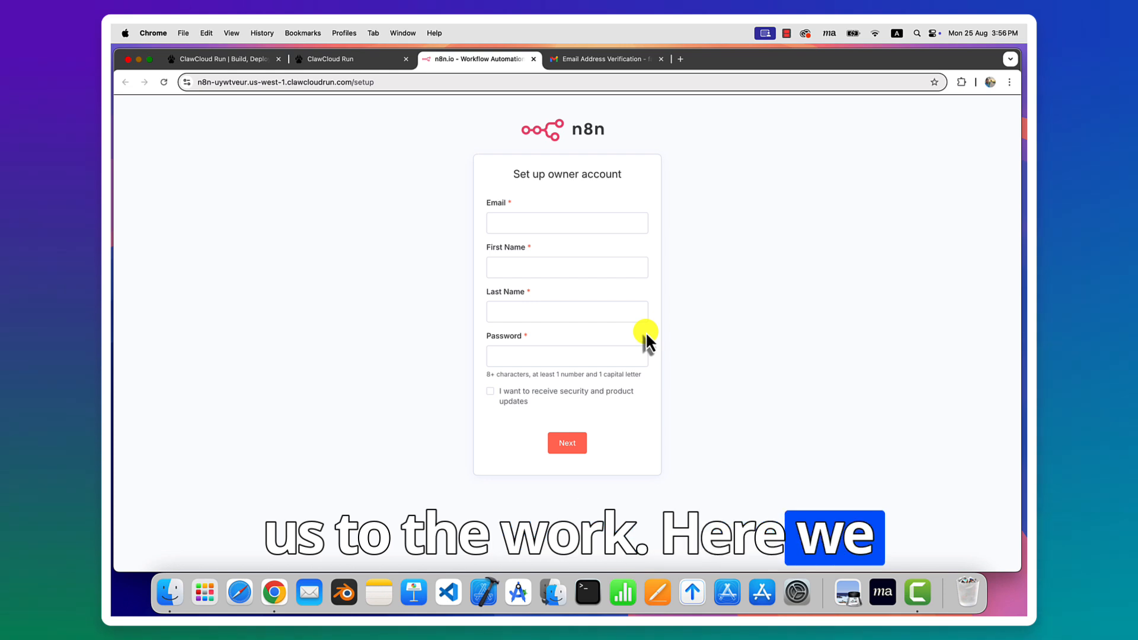
- Set up the n8n owner account with the owner's e-mail, first name, last name and account password
{"action": "left_click", "coordinate": [529, 223]}
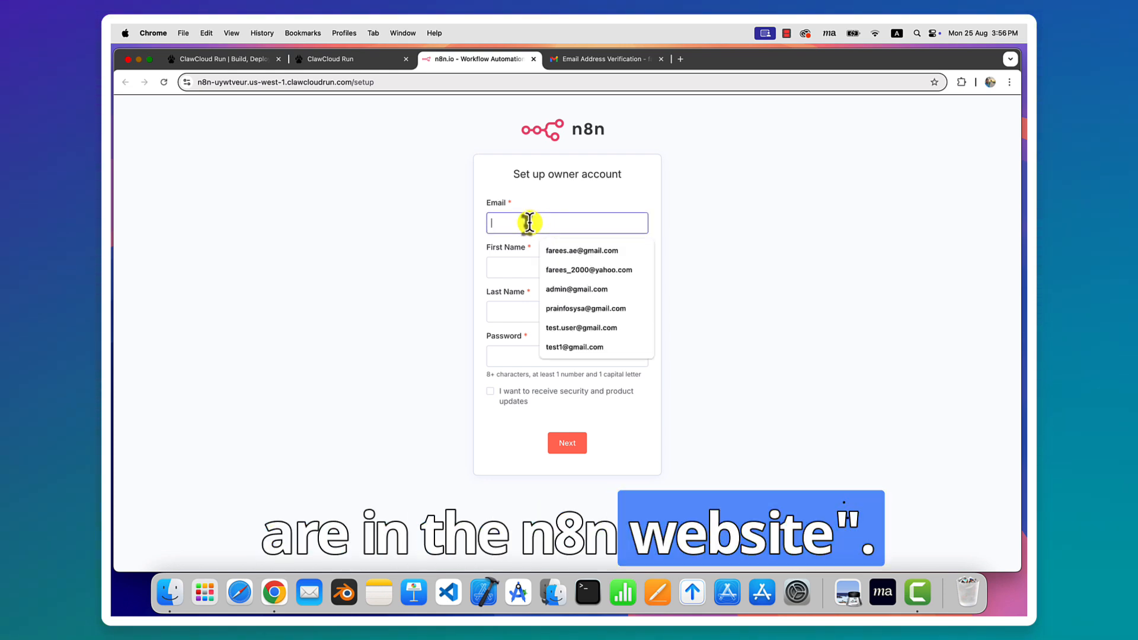
{"action": "left_click", "coordinate": [556, 253]}
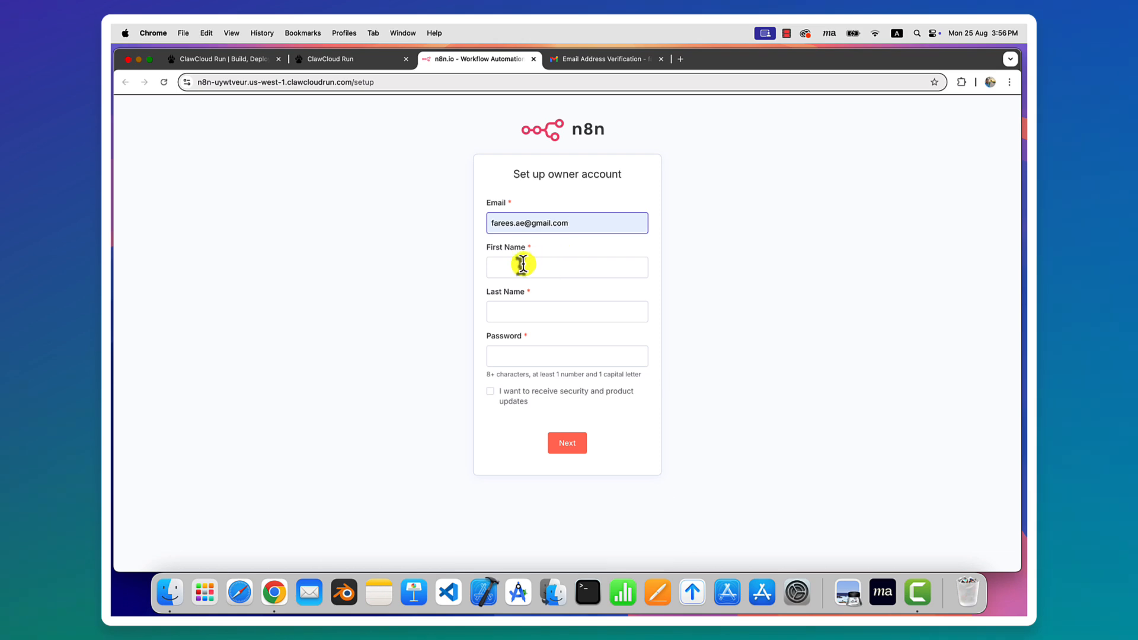
{"action": "left_click", "coordinate": [562, 297]}
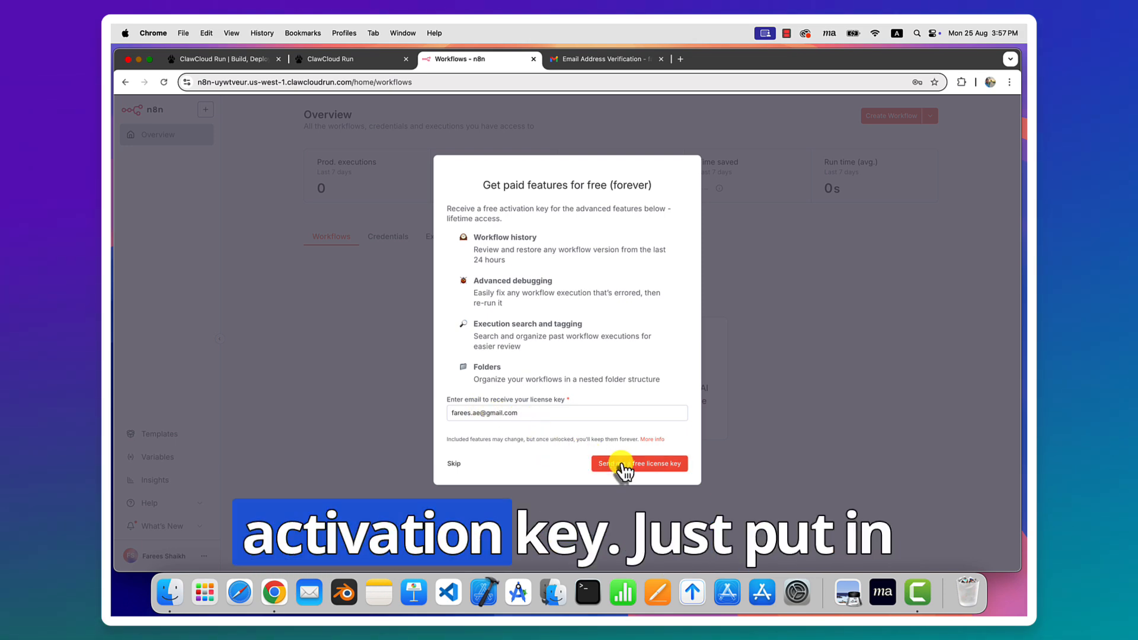
- Request the free n8n license key by e-mail and copy the key from the n8n message in Gmail
{"action": "left_click", "coordinate": [622, 469]}
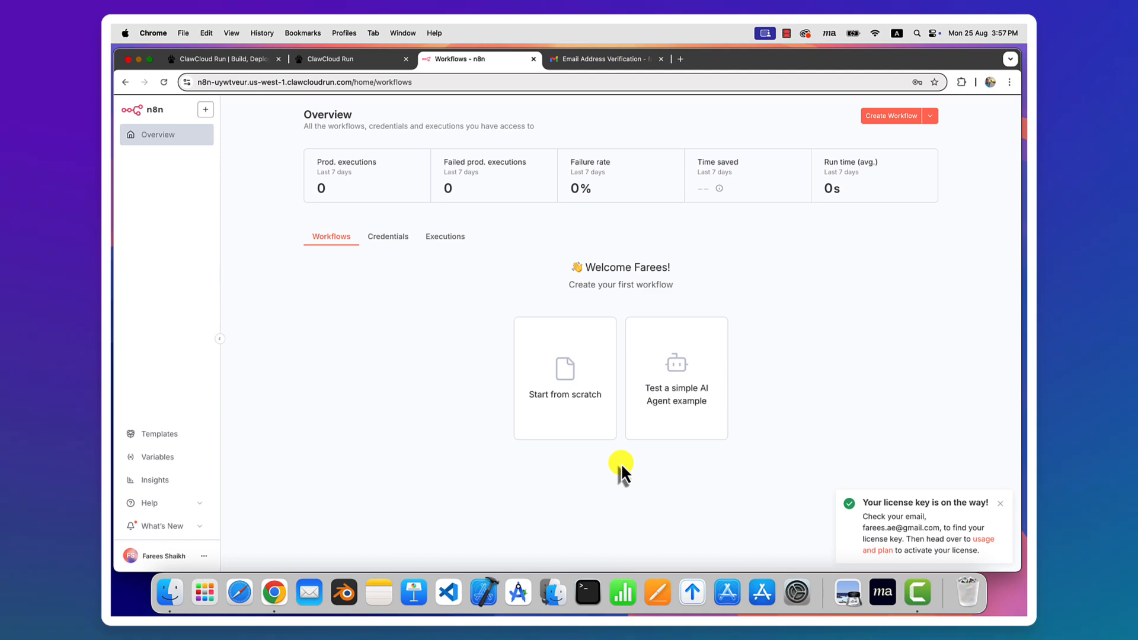
{"action": "left_click", "coordinate": [599, 58]}
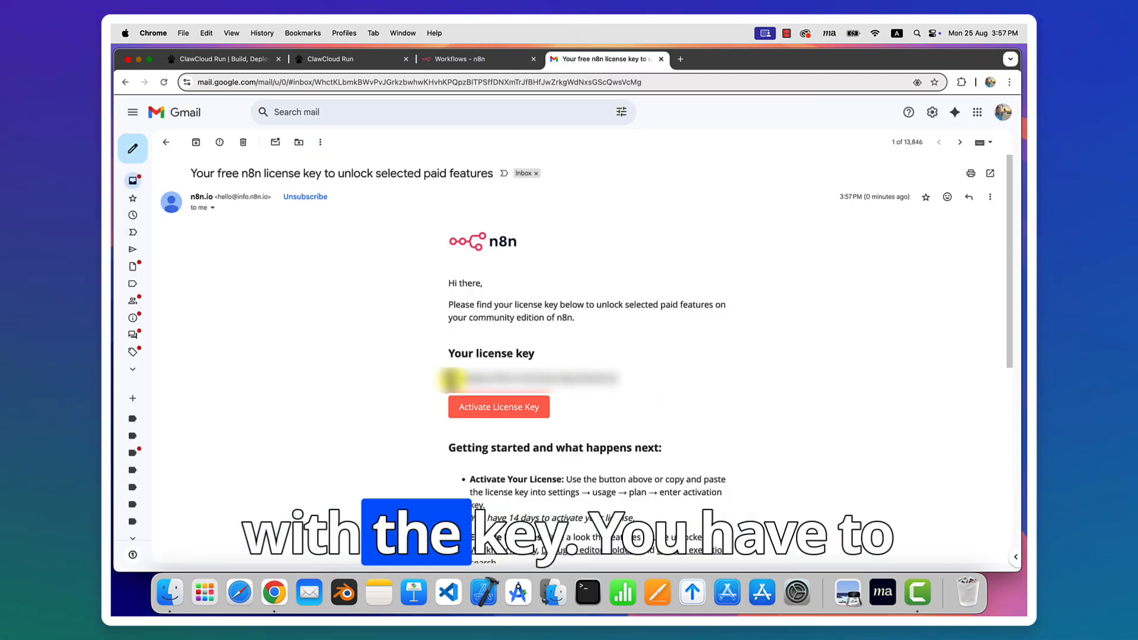
{"action": "left_click_drag", "start_coordinate": [452, 379], "coordinate": [621, 386]}
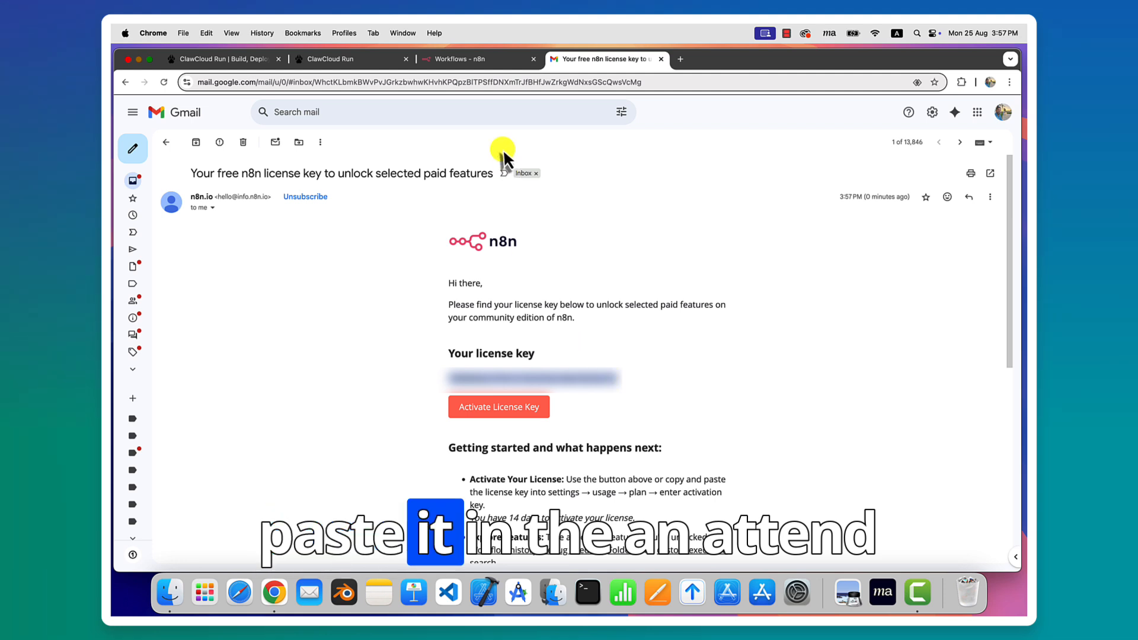
- Return to n8n, activate the license under Usage and plan with the copied activation key, and dismiss the critical update notice
{"action": "left_click", "coordinate": [478, 59]}
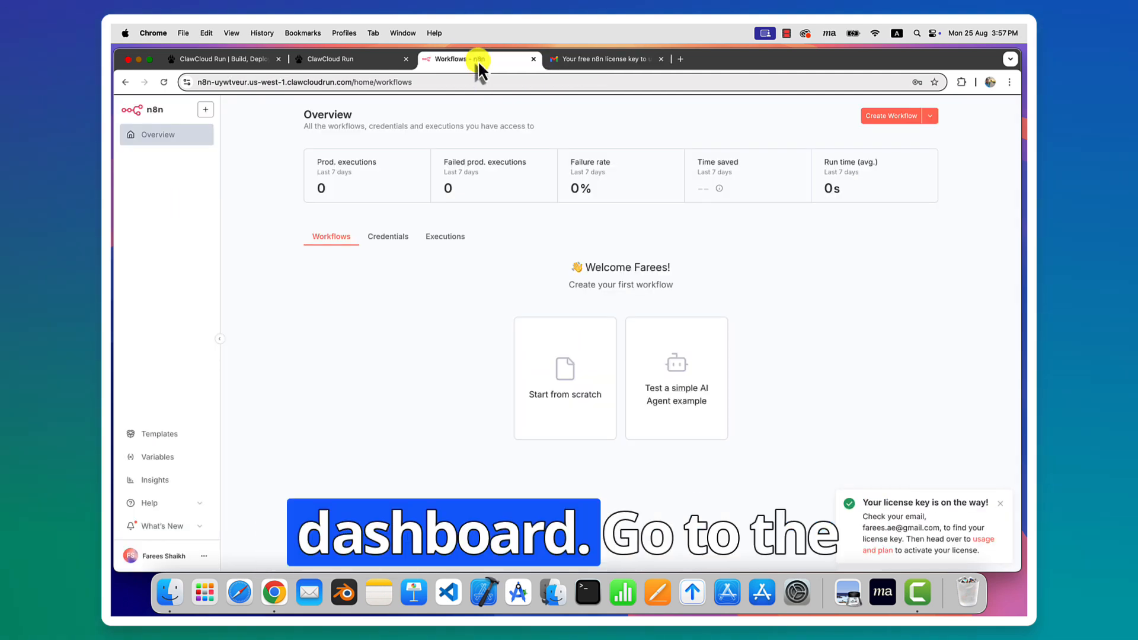
{"action": "left_click", "coordinate": [979, 541]}
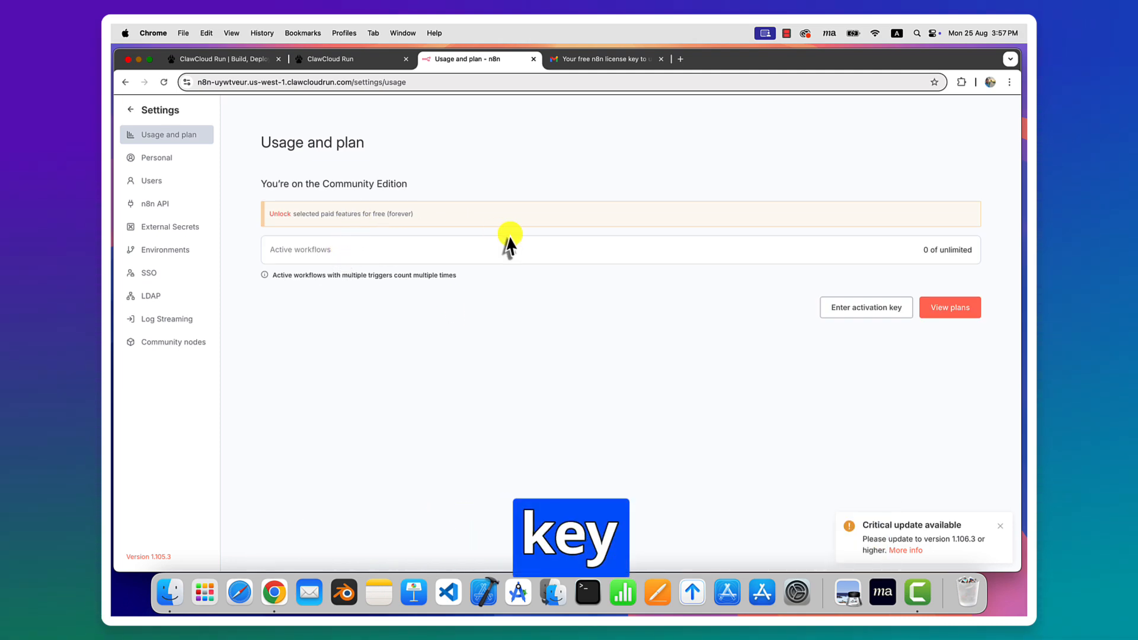
{"action": "left_click", "coordinate": [873, 320]}
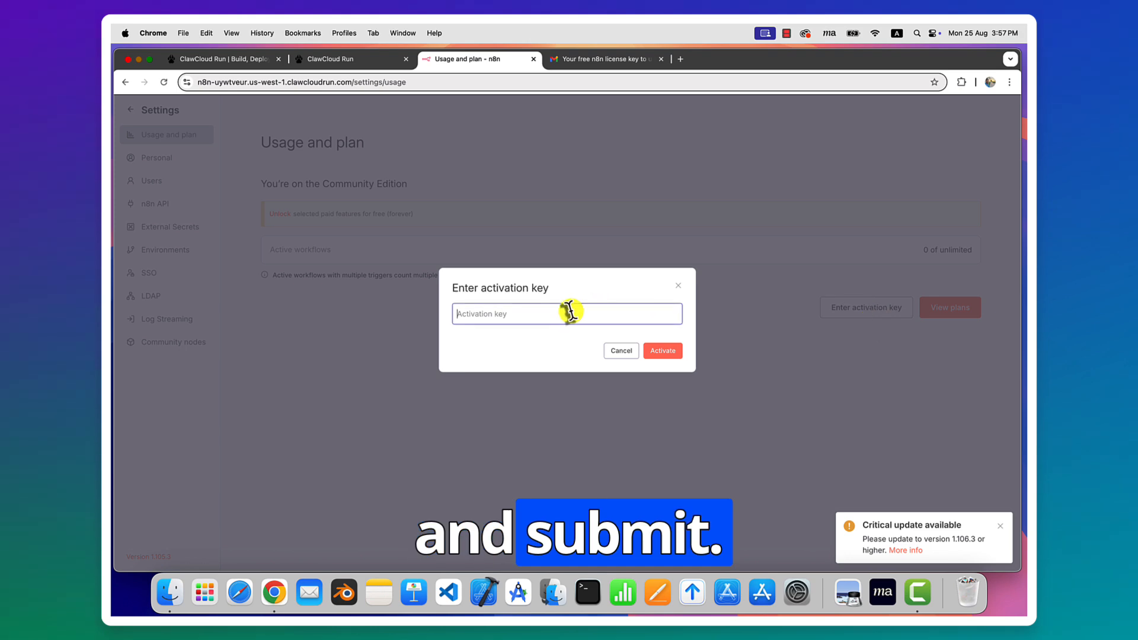
{"action": "left_click", "coordinate": [659, 354]}
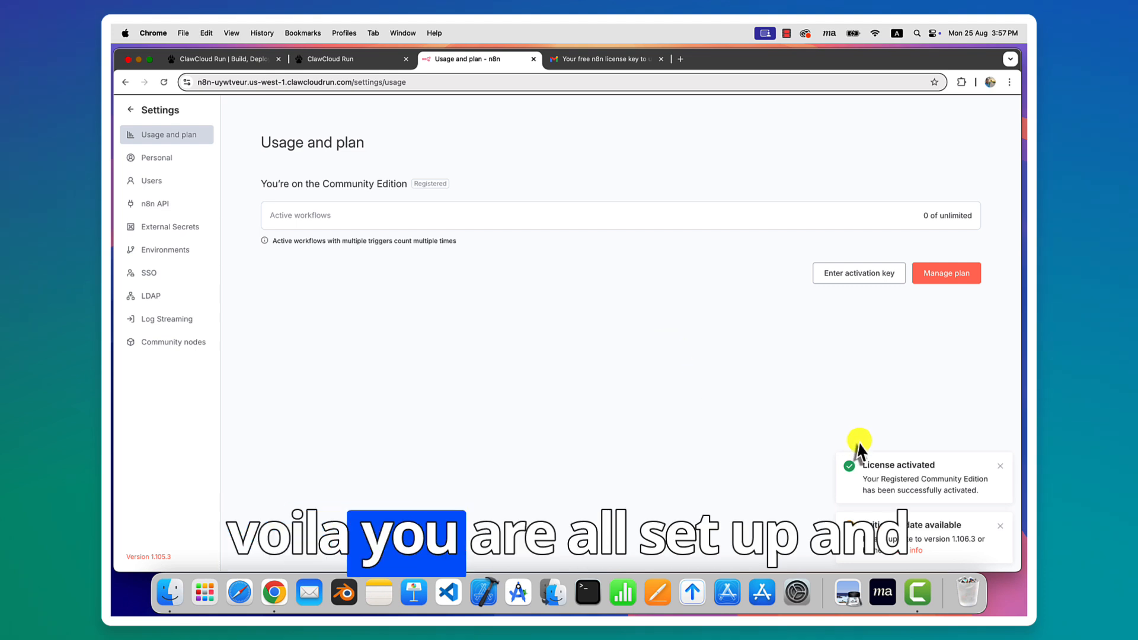
{"action": "left_click", "coordinate": [1002, 526]}
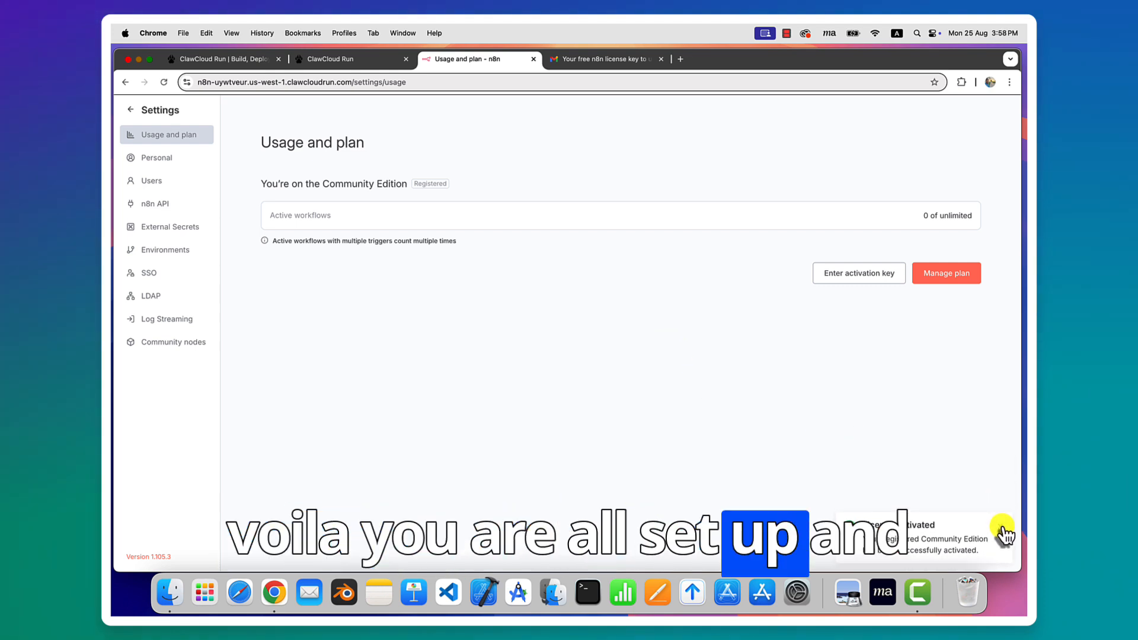